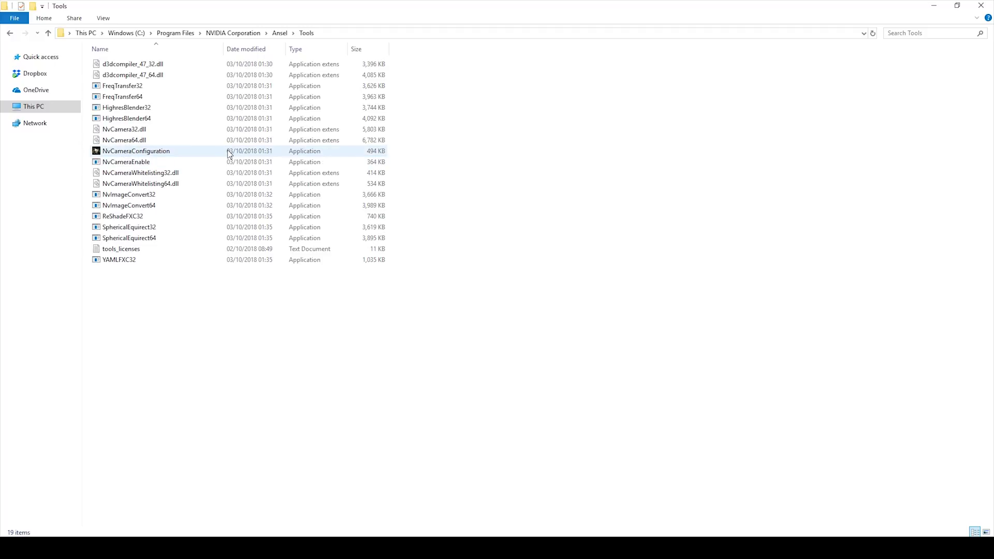
Launch the Ansel Configuration Utility from NvCameraConfiguration and set C:\Ansel\ as the Temp Directory
click(152, 156)
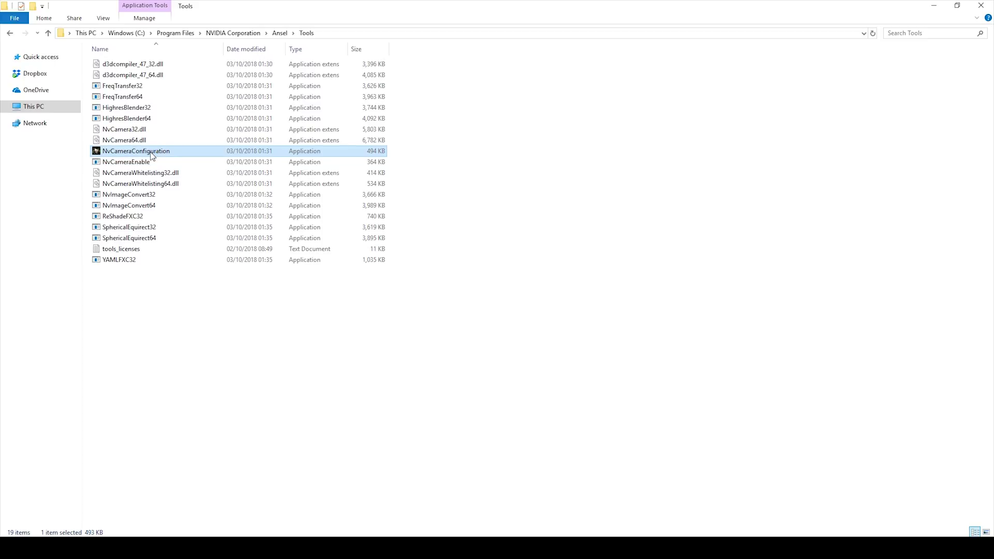
double_click(152, 155)
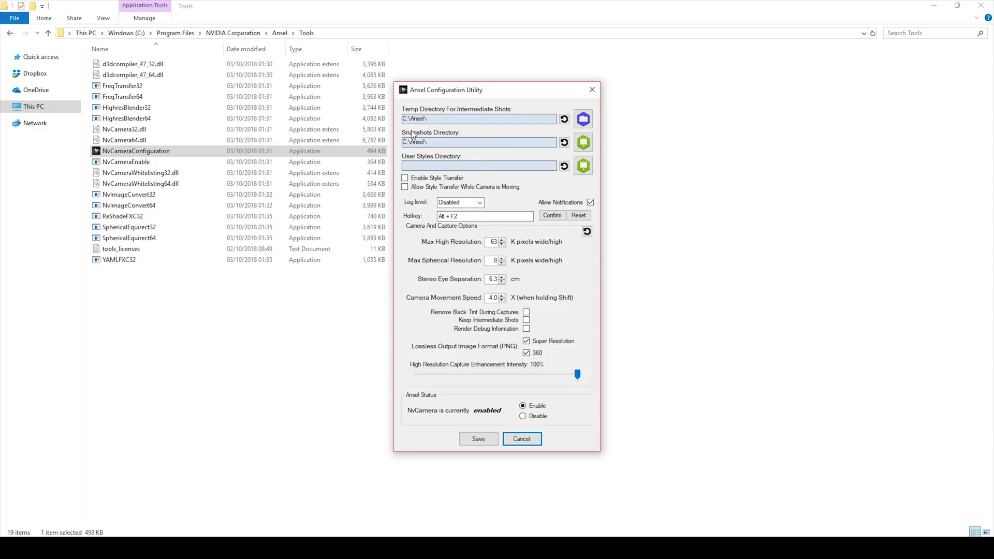
click(585, 125)
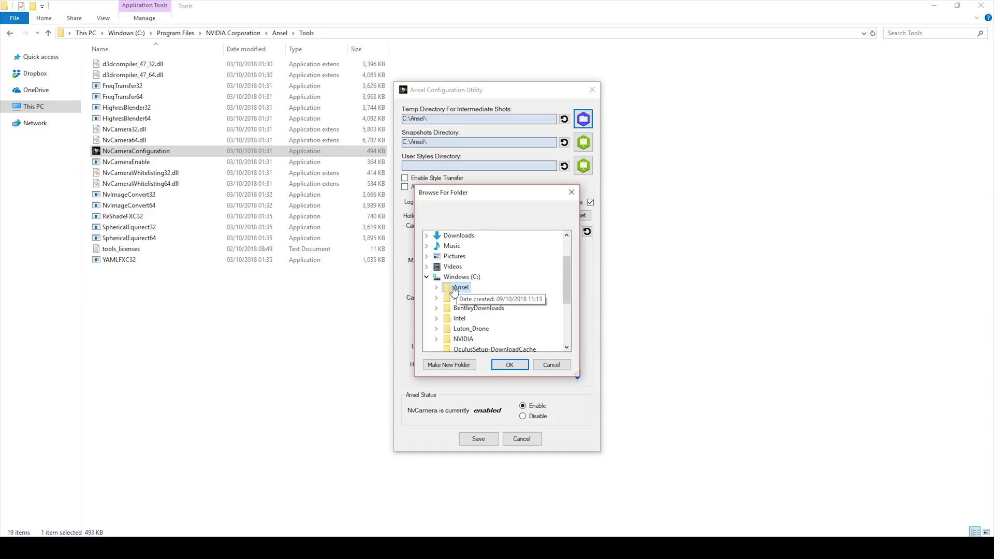
click(510, 365)
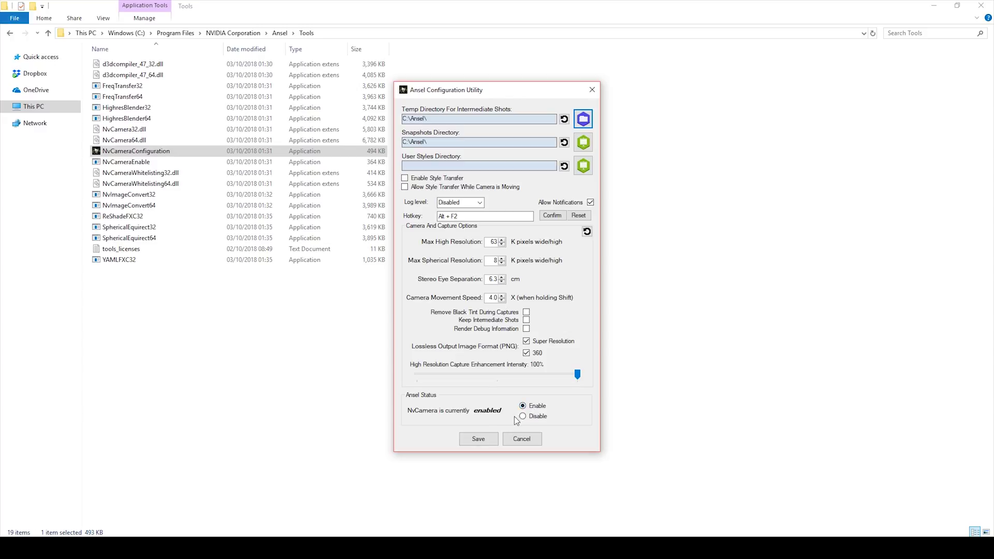
Save the Ansel configuration, then run NvCameraEnable.exe whitelisting-everything in Command Prompt and close it
click(484, 440)
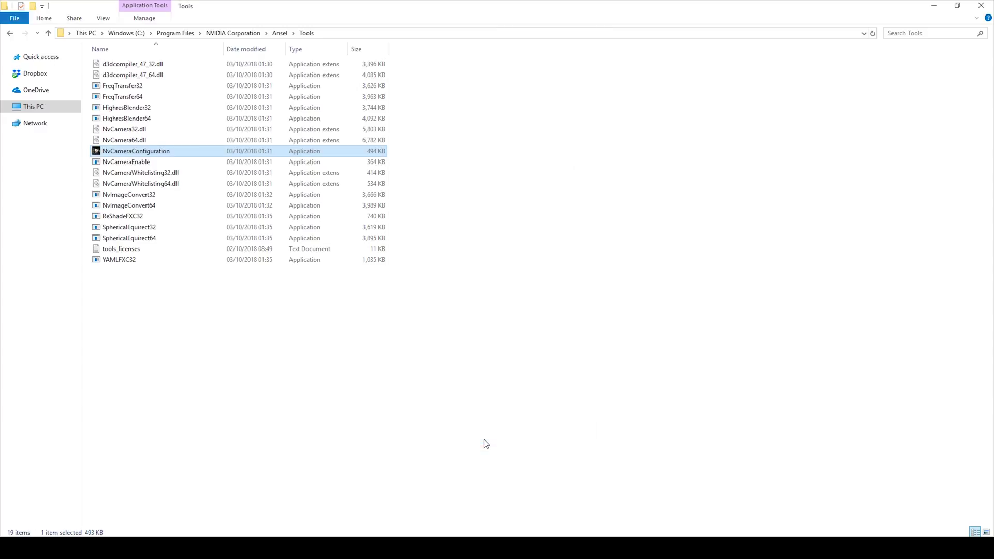
key(super+c)
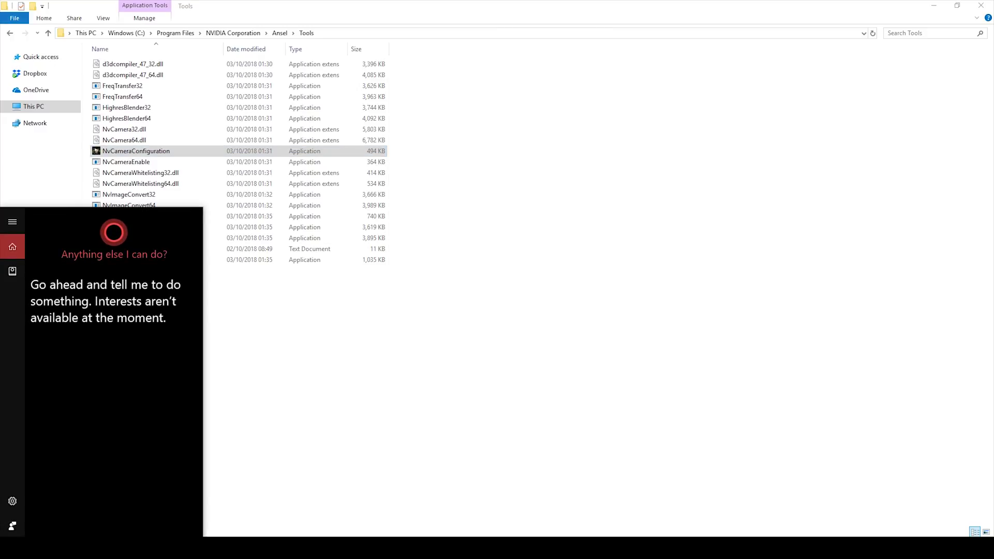
text(cmd)
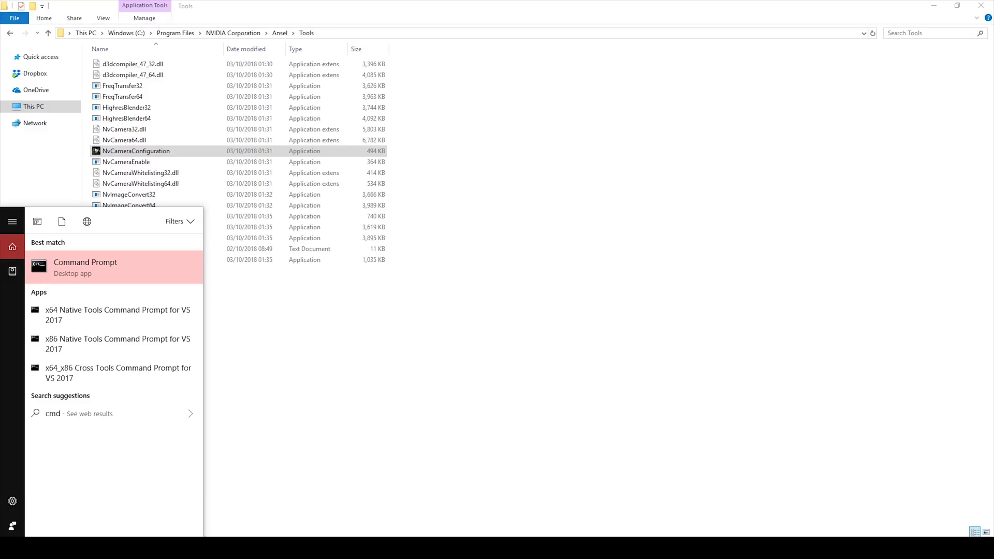
key(Return)
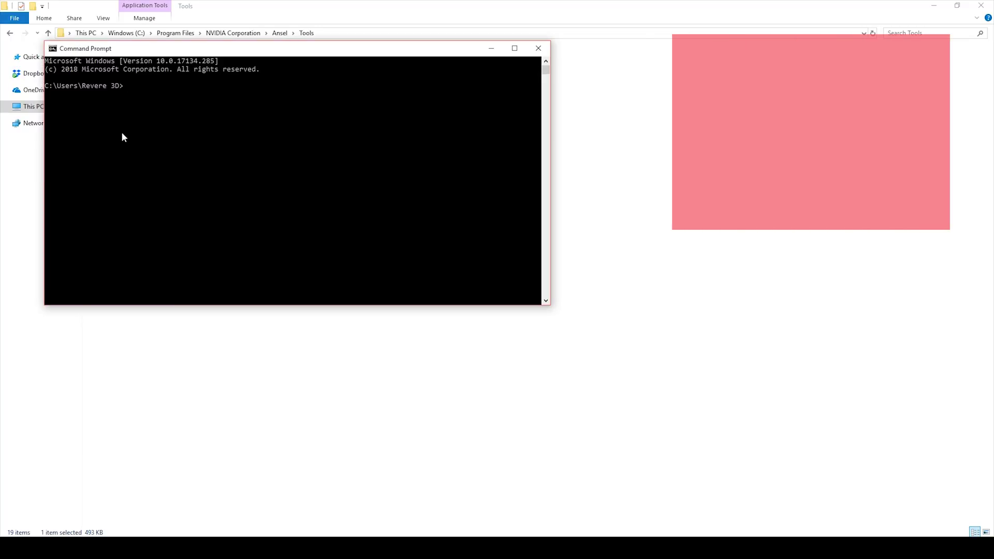
key(ctrl+v)
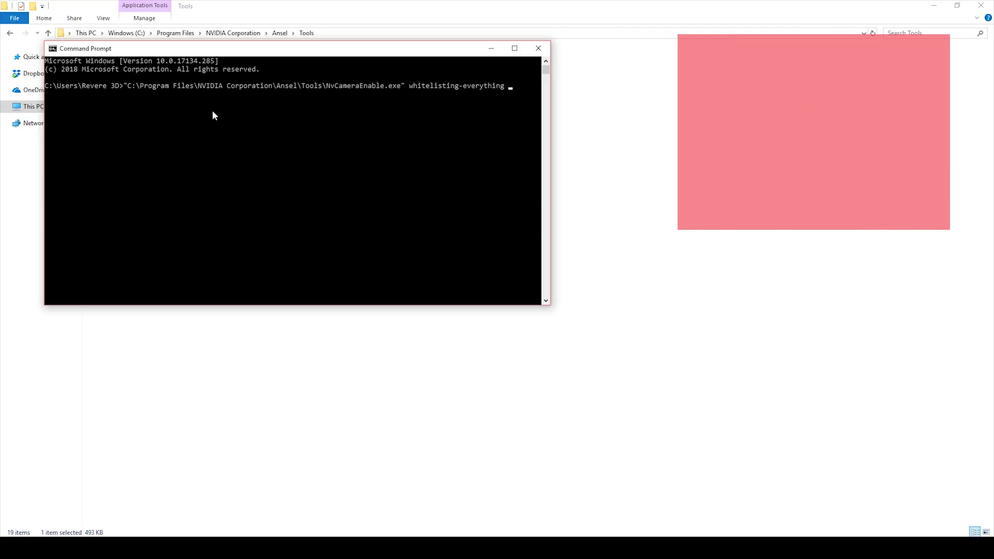
key(Return)
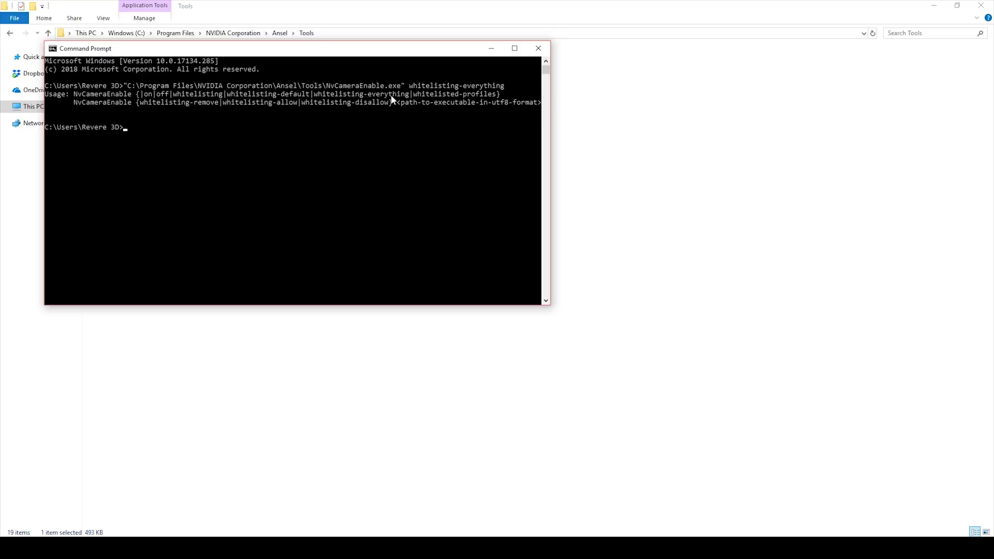
click(538, 49)
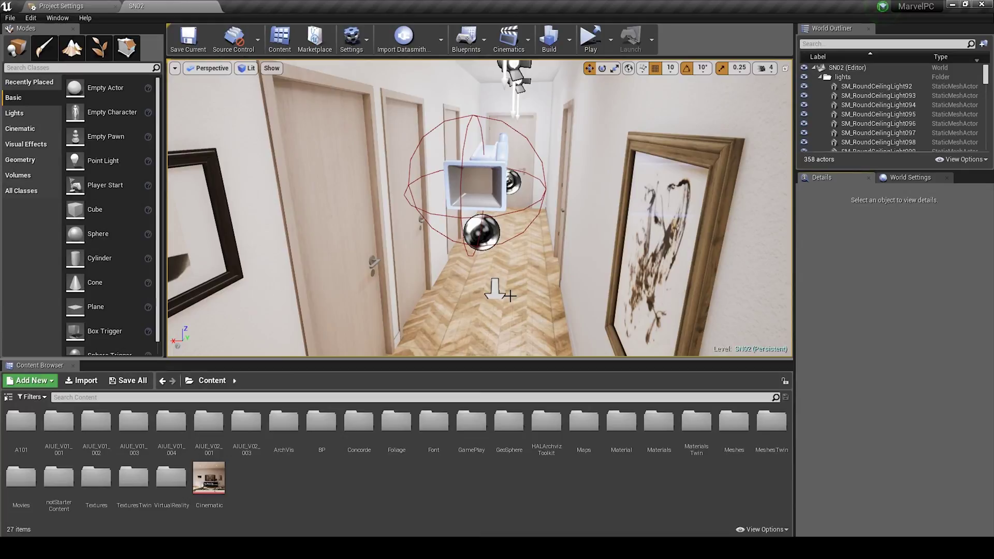
Confirm the Nvidia Ansel Photography Plugin is enabled under the Photography plugins category
right_drag(510, 296, 466, 297)
click(352, 37)
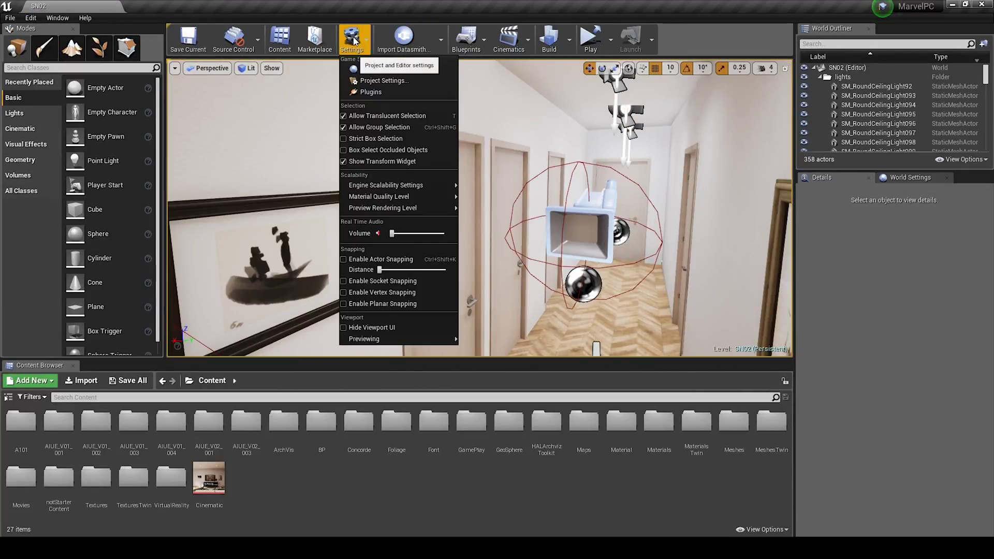
click(372, 91)
scroll(282, 203, down, 6)
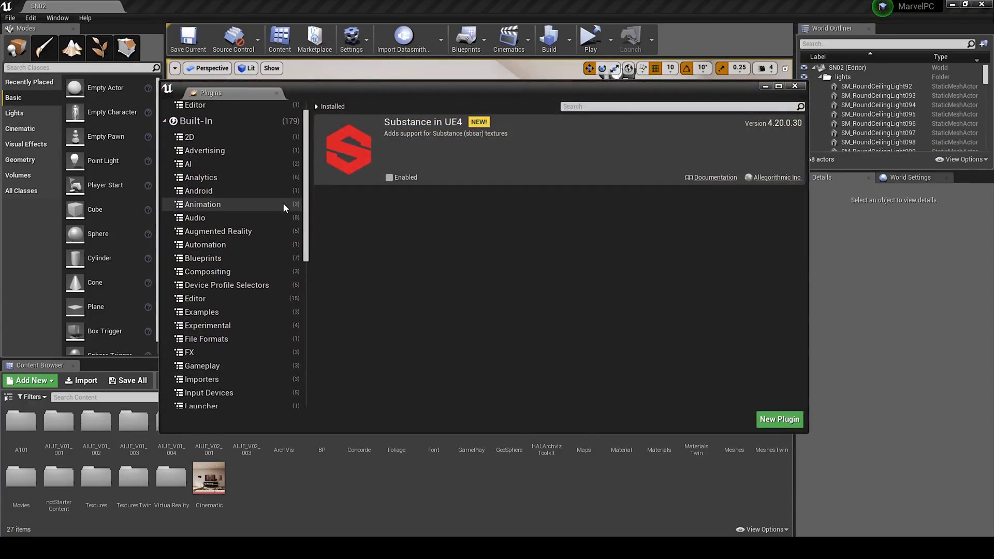
scroll(282, 203, down, 3)
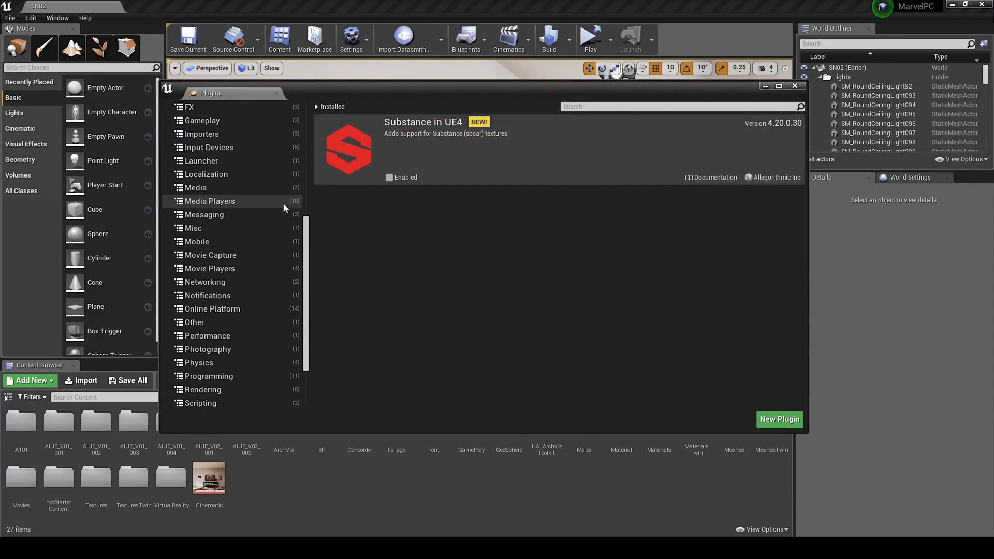
click(235, 348)
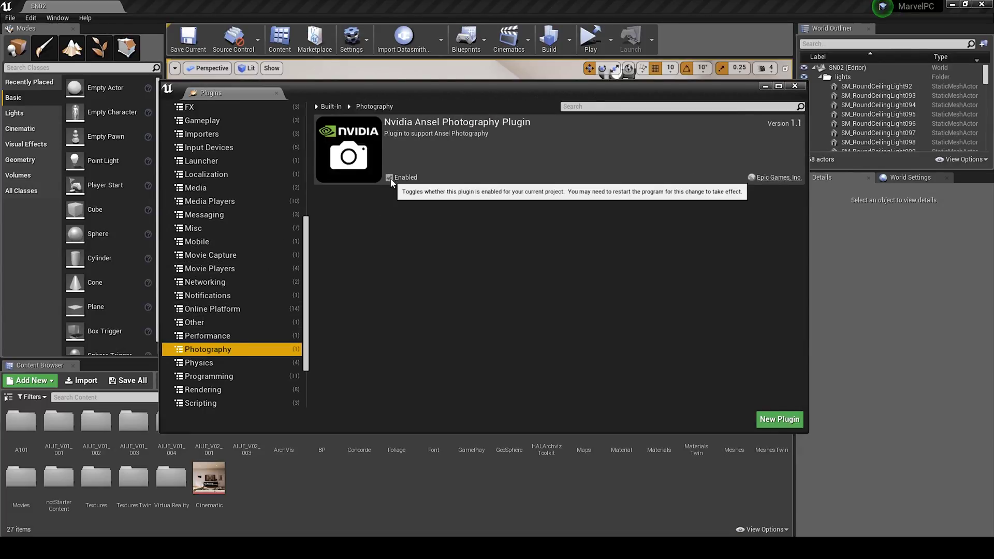
click(795, 86)
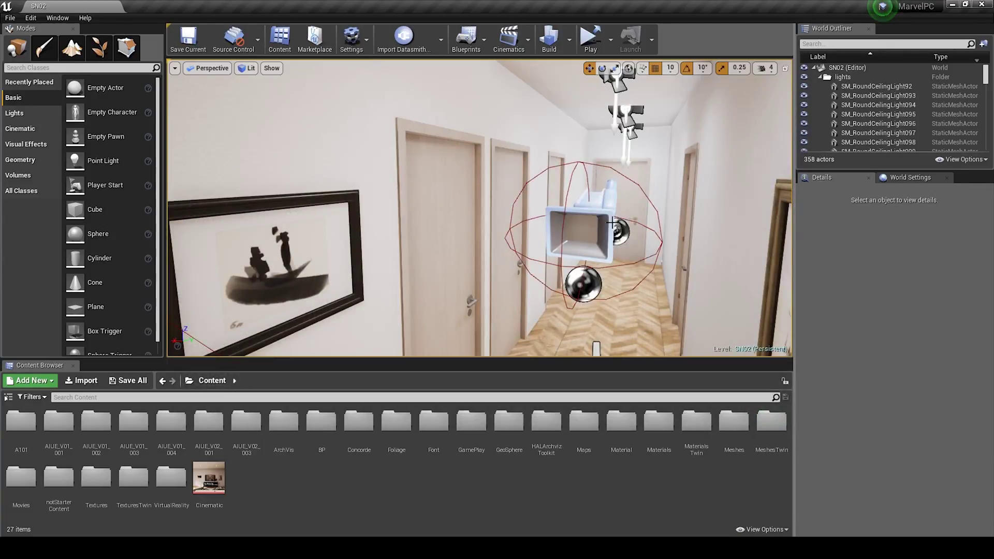
click(611, 41)
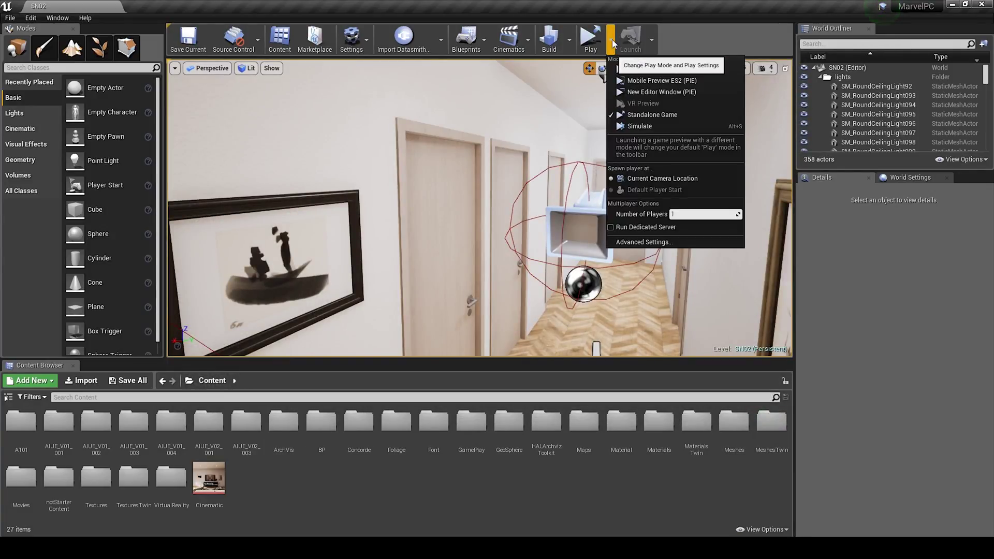
Launch the level as a Standalone Game and teleport from the hallway to the dining area
click(651, 115)
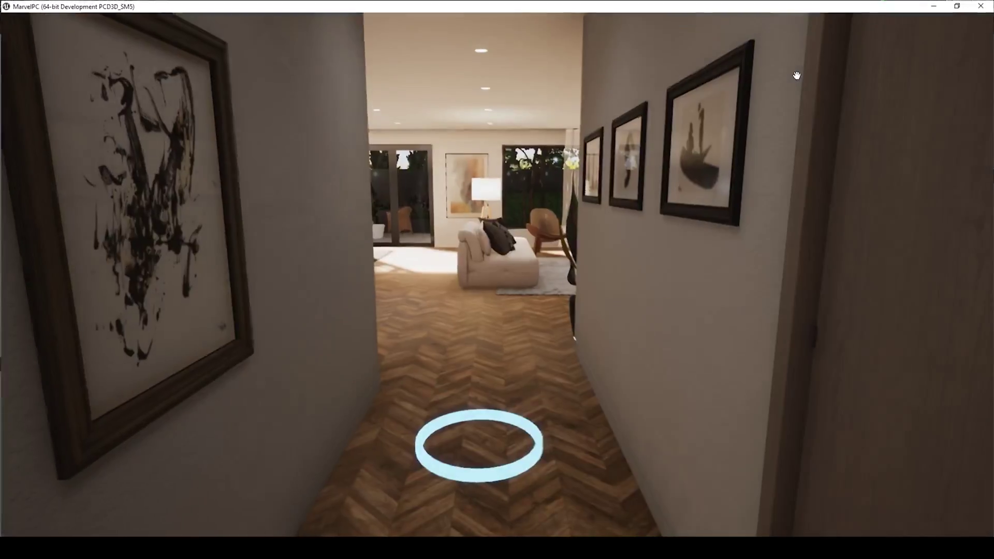
drag(796, 76, 557, 207)
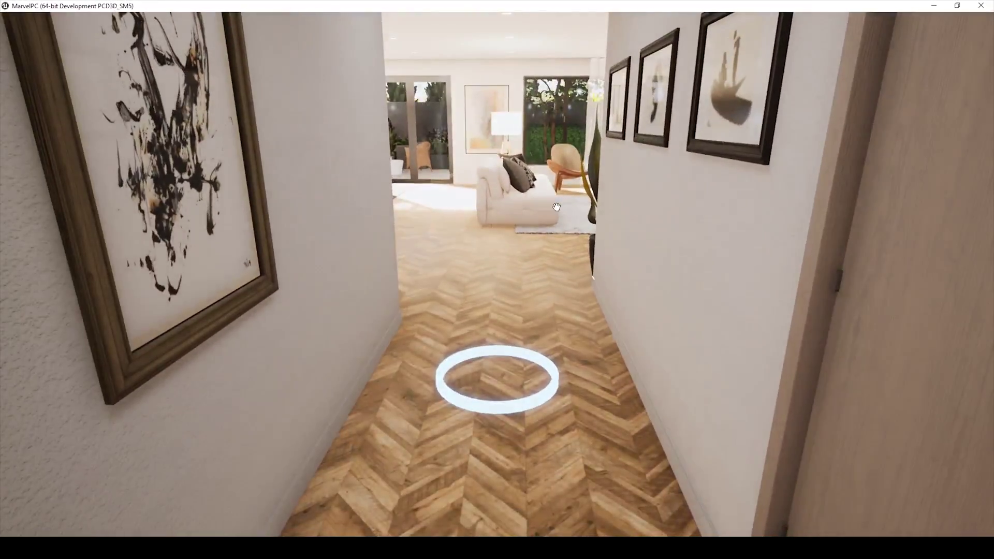
click(500, 367)
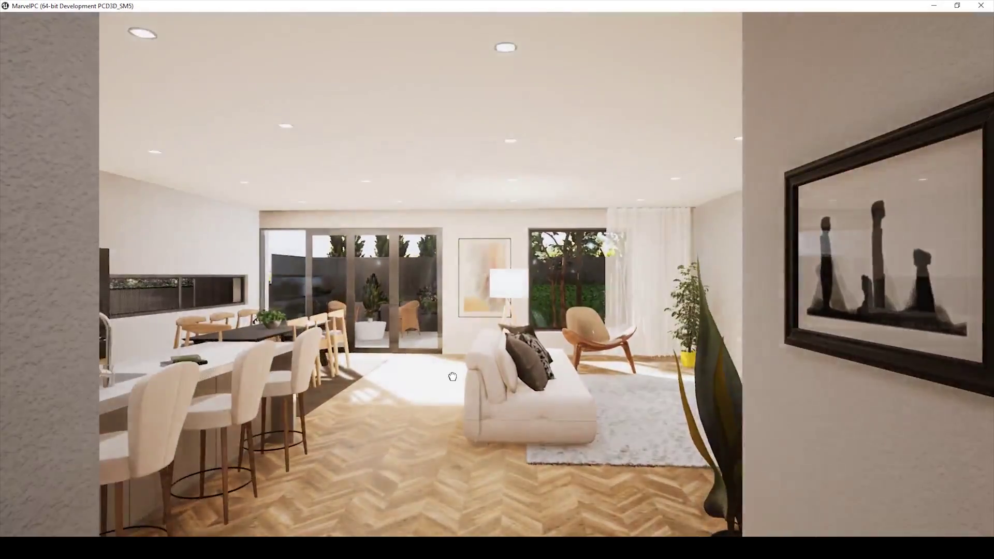
drag(453, 376, 512, 279)
click(497, 272)
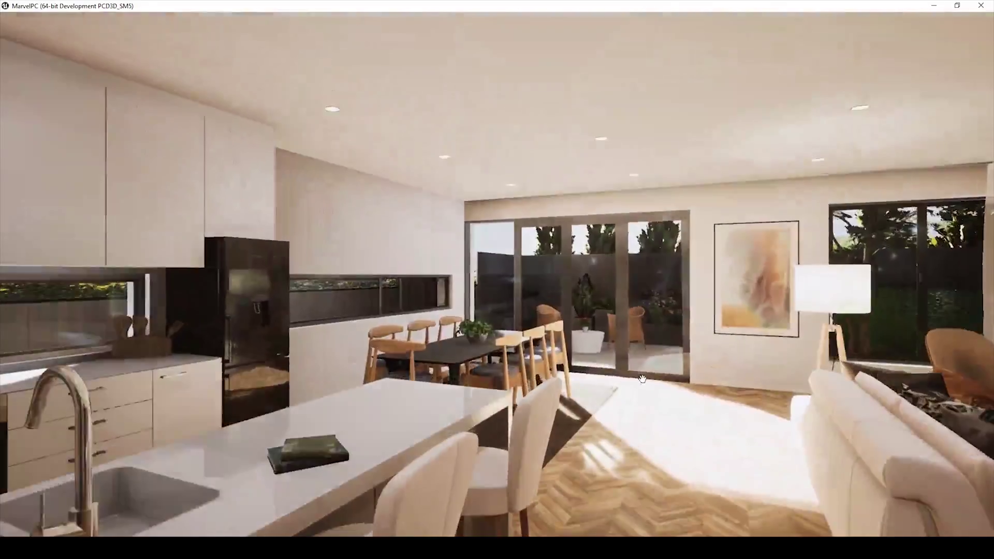
drag(642, 379, 582, 319)
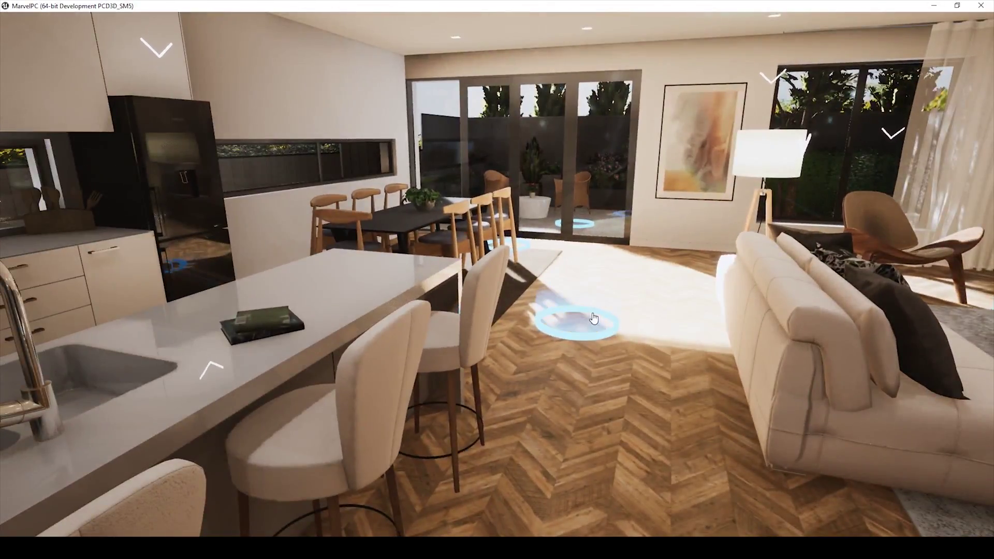
click(594, 319)
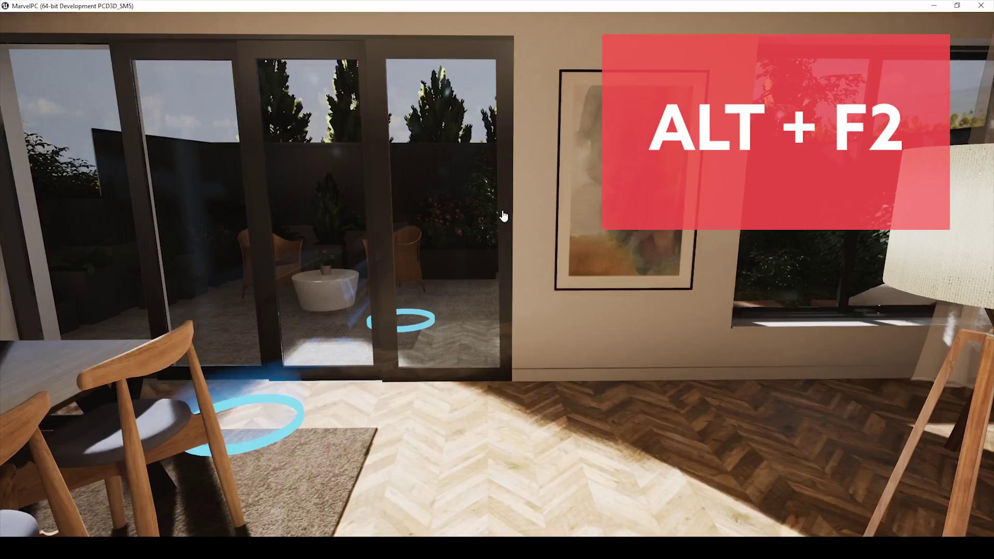
Enter Ansel with Alt+F2 and snap a 360° panorama at 8192 × 4096 resolution
key(alt+F2)
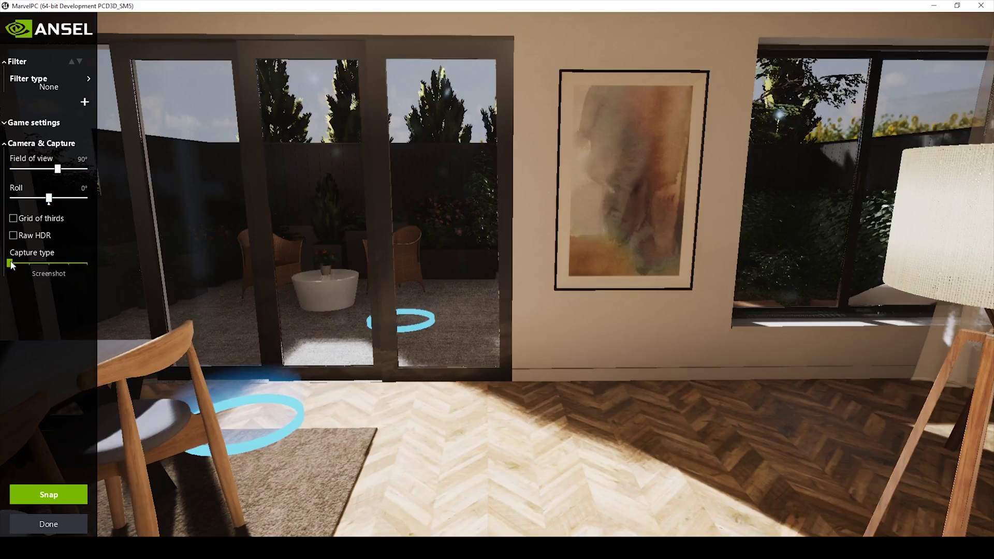
drag(9, 263, 55, 265)
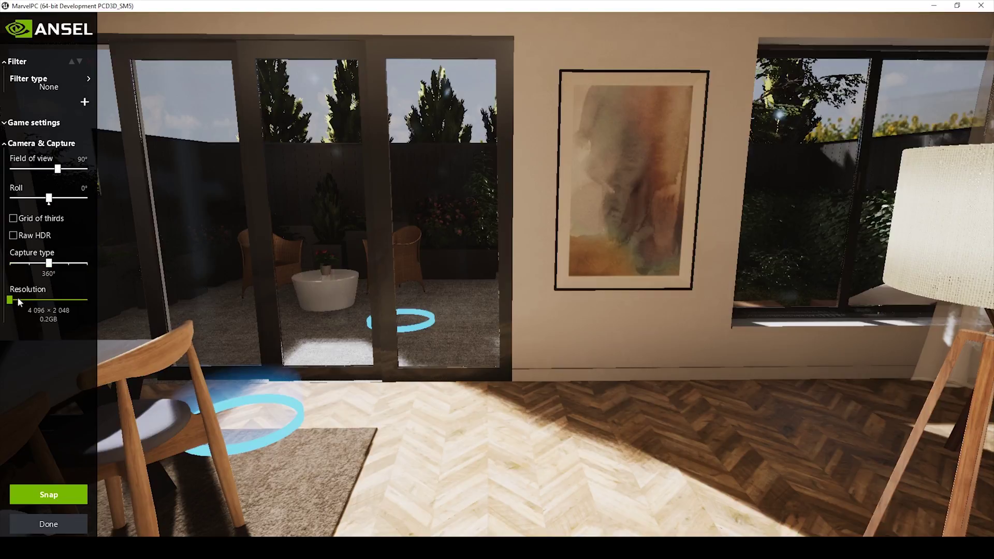
drag(11, 300, 90, 316)
mouse_move(57, 170)
mouse_down()
mouse_move(24, 170)
mouse_move(105, 170)
mouse_move(58, 173)
mouse_up()
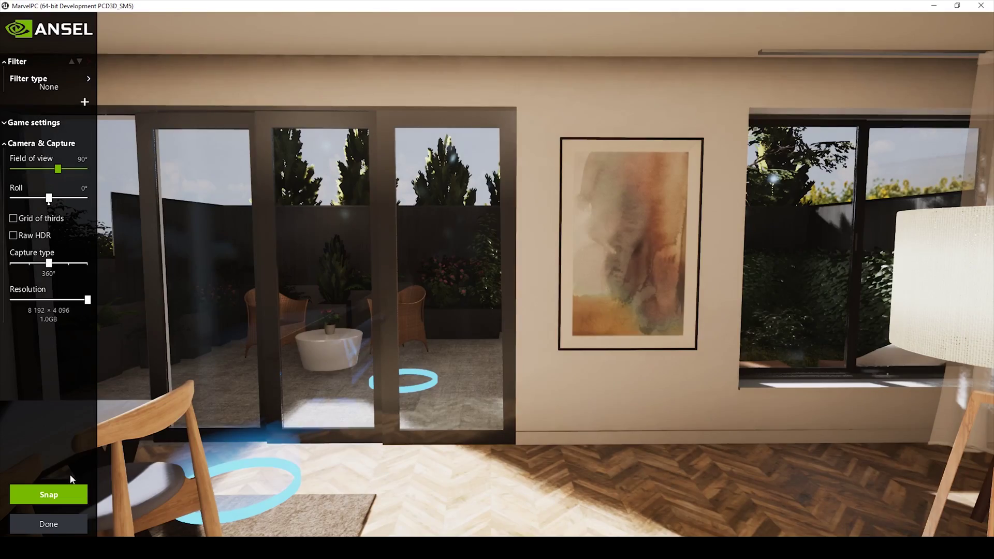
click(49, 495)
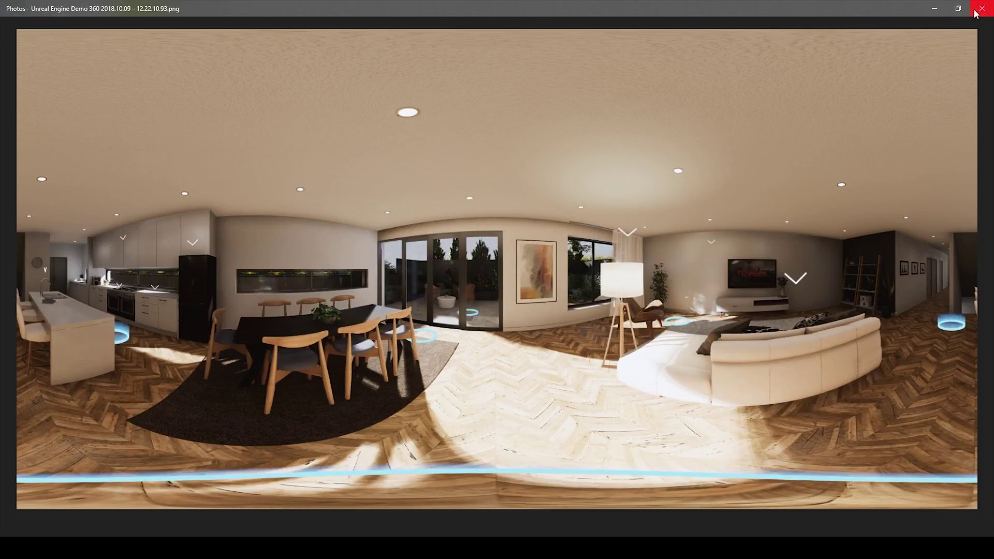
Close the living-room panorama preview in Photos after reviewing it
click(981, 9)
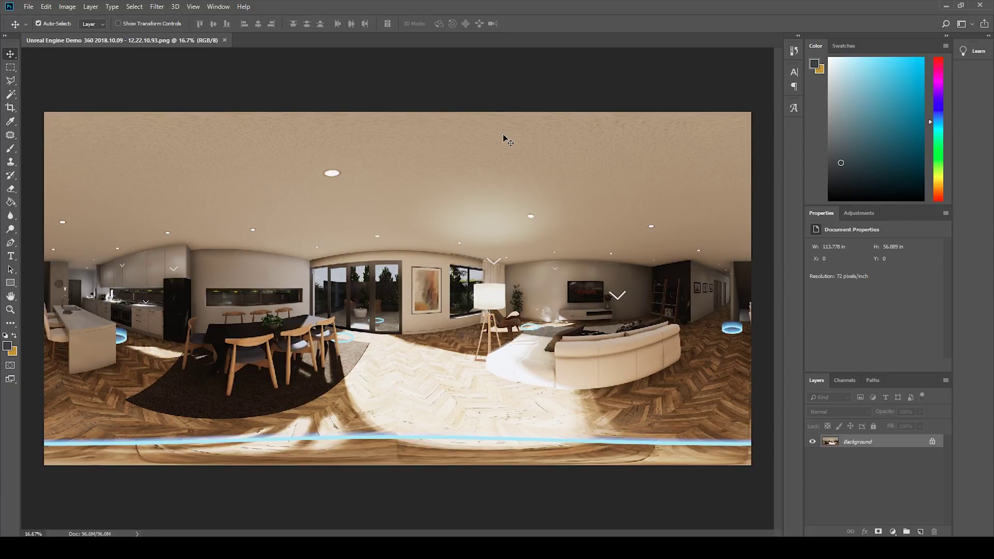
Verify under Image > Mode that RGB Color and 8 Bits/Channel are checked
click(73, 10)
mouse_move(75, 21)
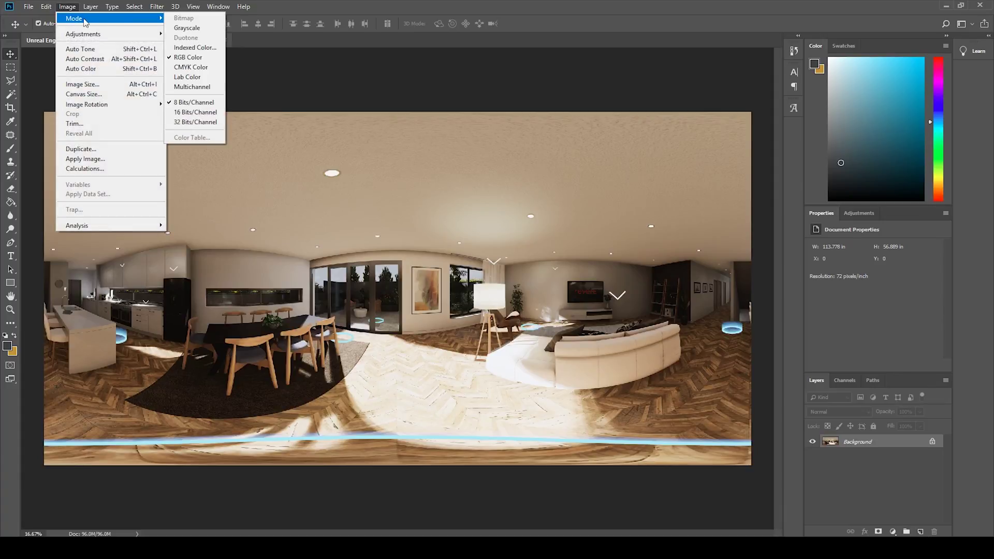
click(206, 106)
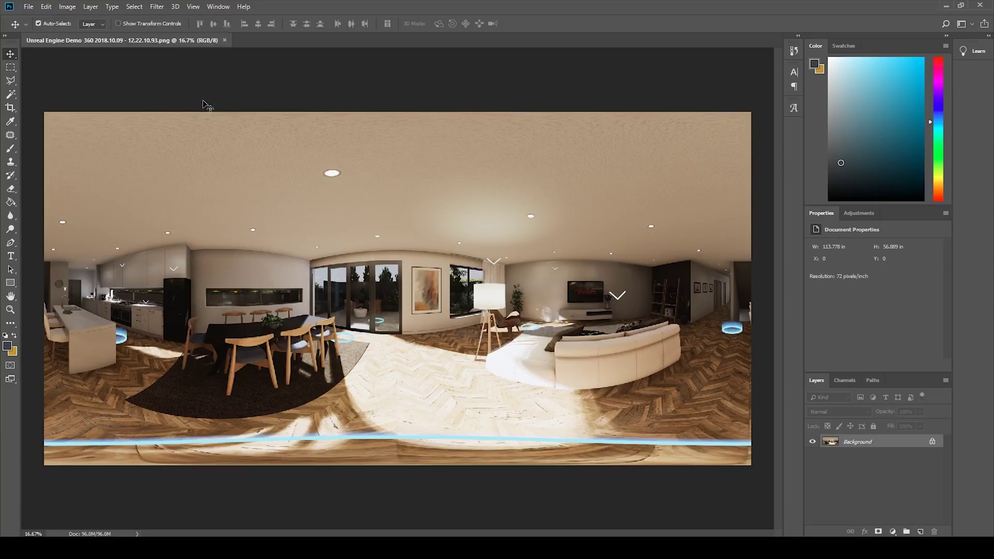
Save the panorama as a JPEG named '360° Capture' in the MarvelPC folder
click(27, 7)
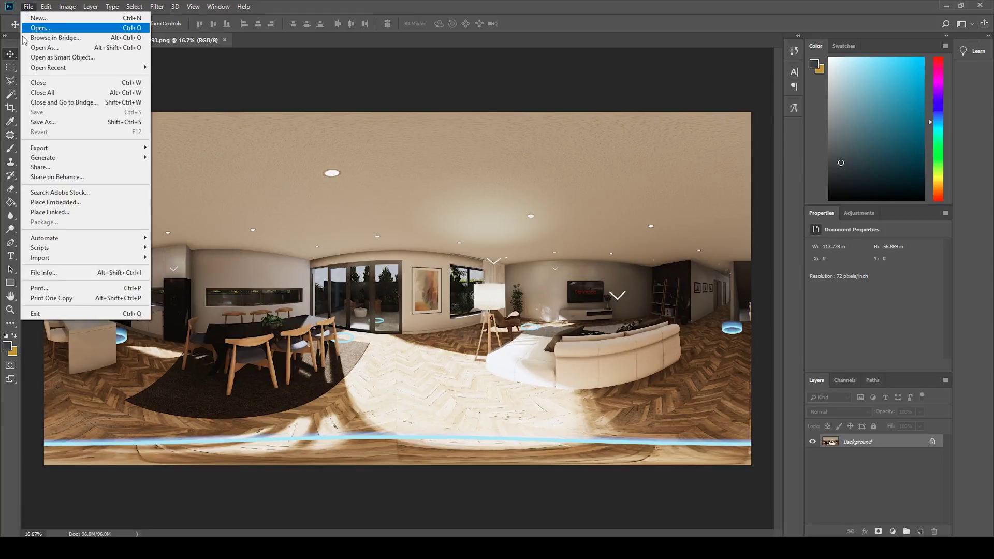
click(41, 122)
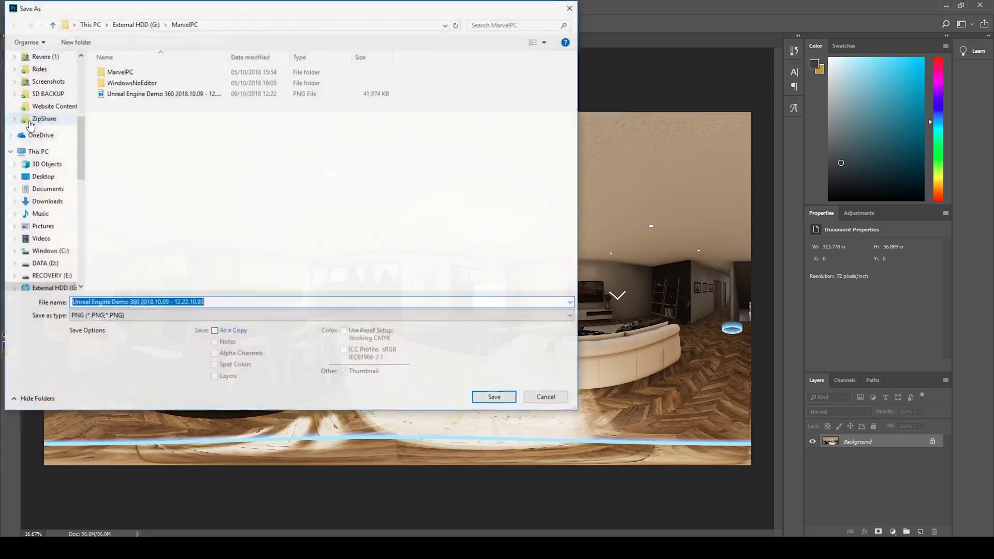
drag(242, 14, 270, 15)
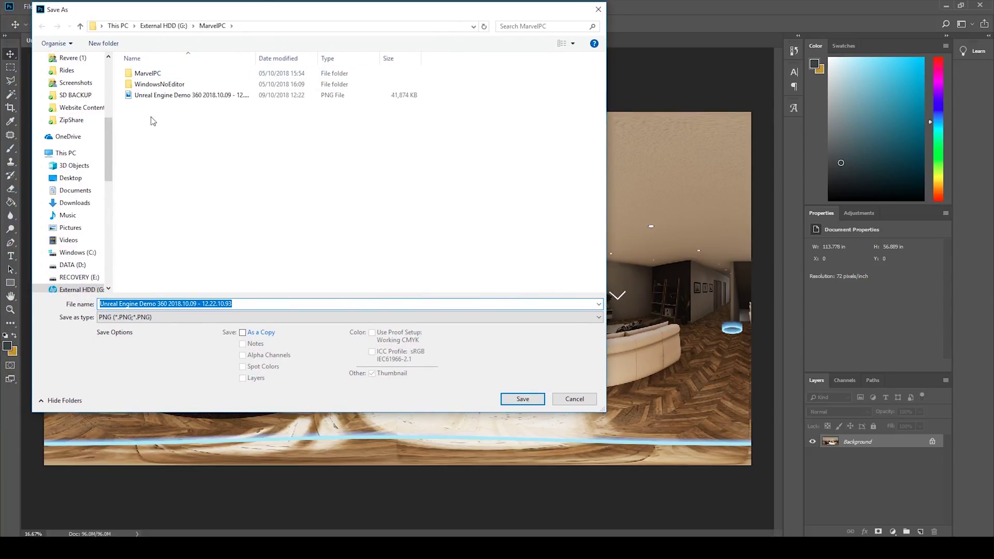
click(38, 153)
drag(279, 306, 69, 313)
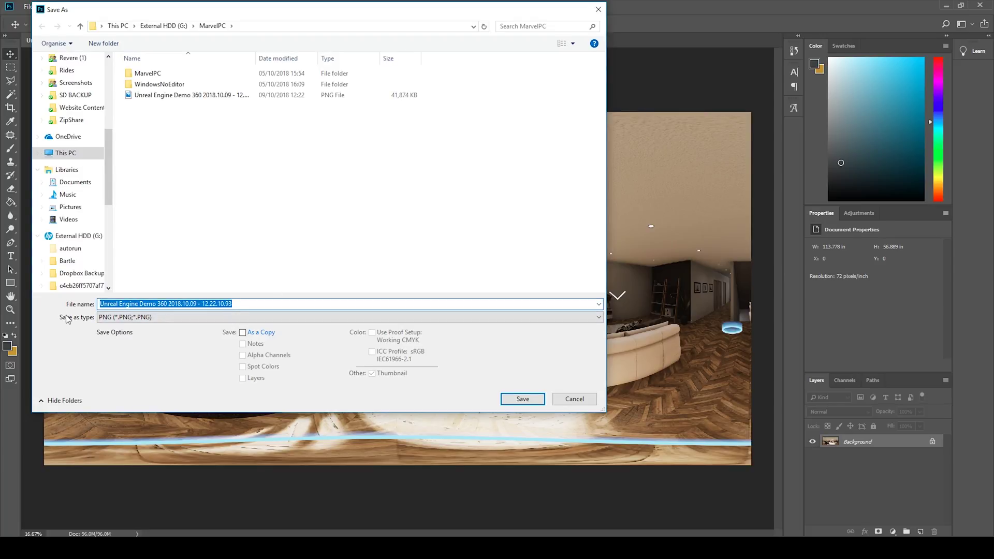
text(360° Capture)
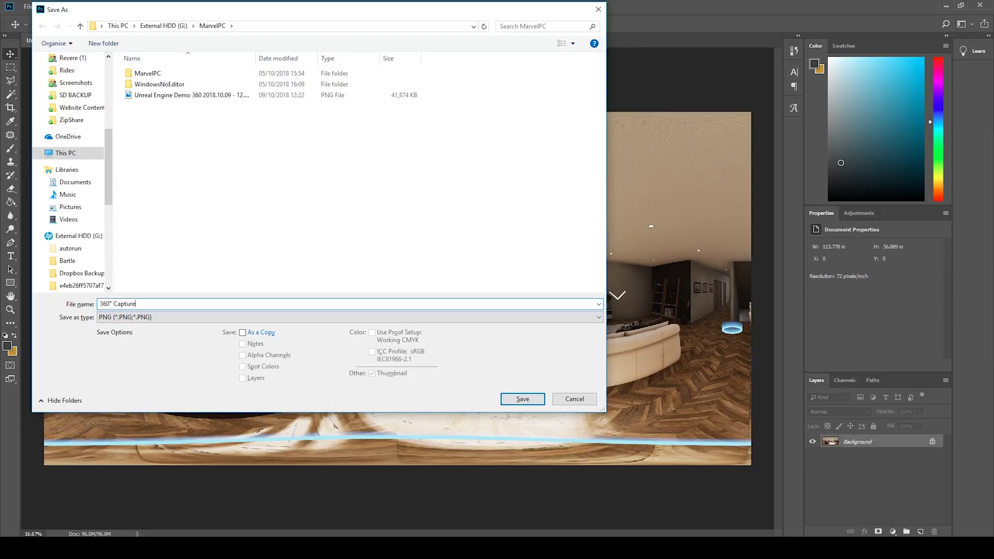
click(125, 317)
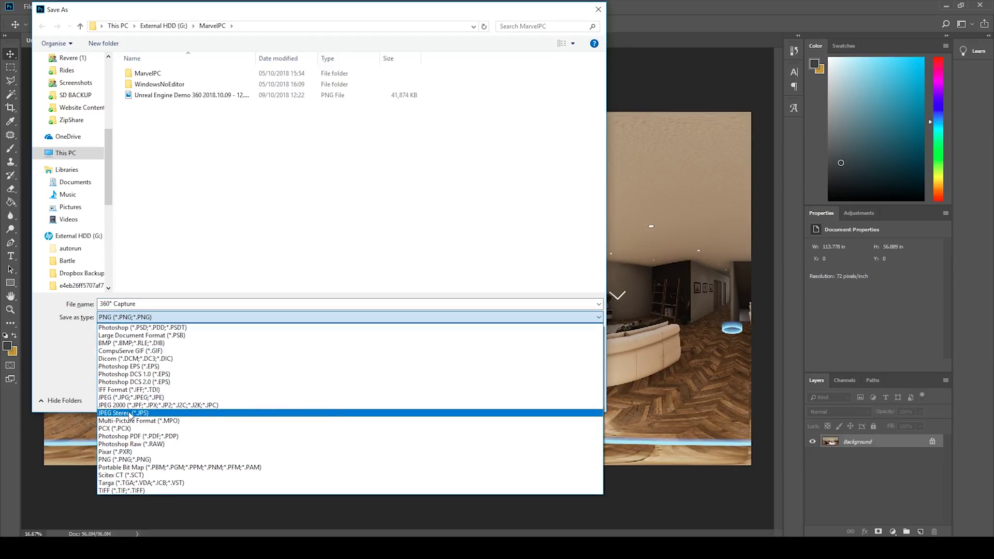
click(129, 397)
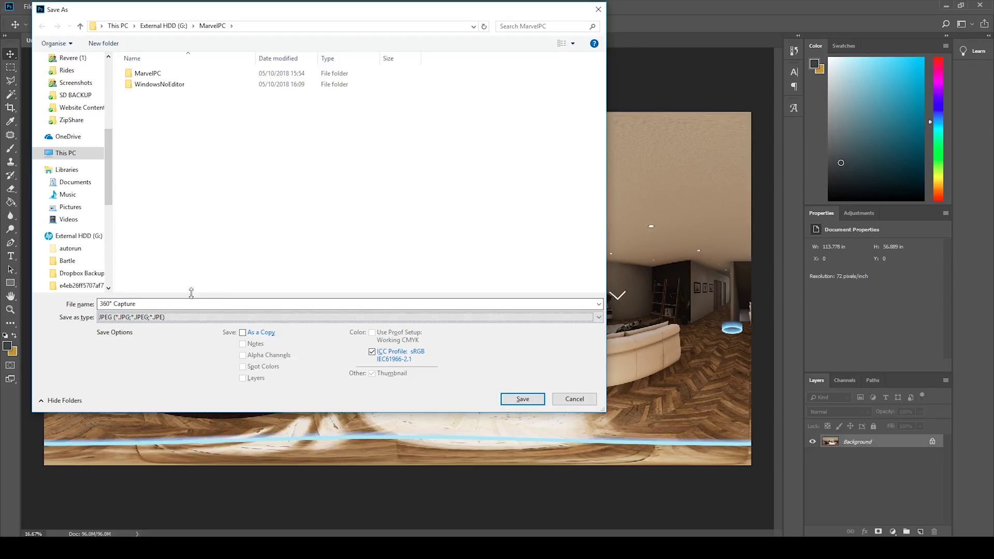
click(522, 398)
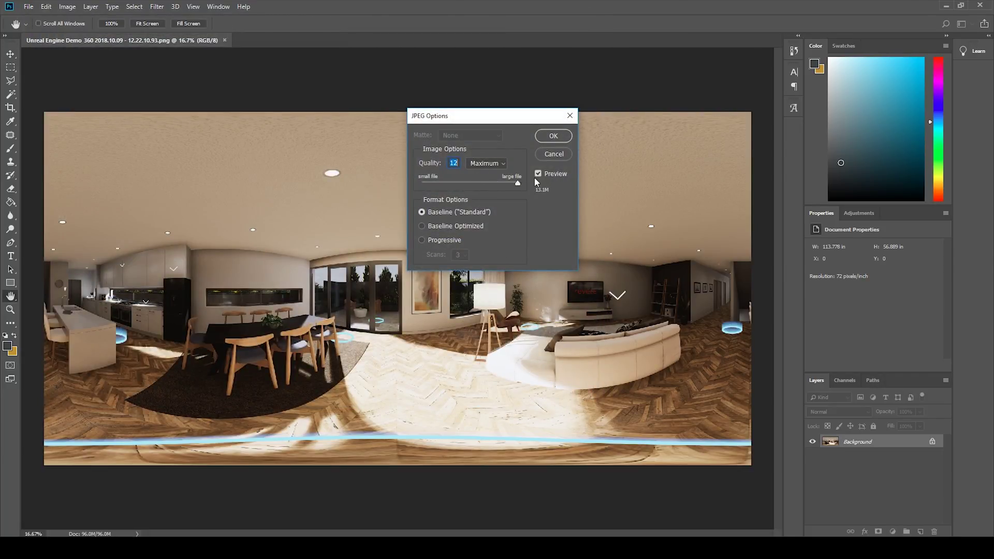
Lower the JPEG Options quality from 12 to 11 and confirm the save
click(538, 174)
drag(517, 182, 512, 184)
click(518, 182)
drag(518, 181, 513, 186)
click(550, 136)
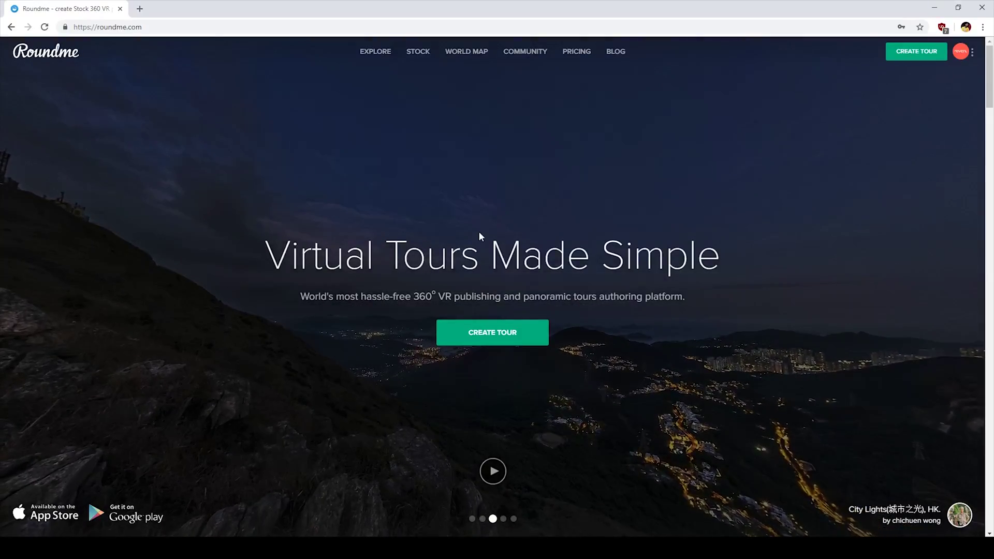
Create a new Roundme tour and upload 360° Capture from External HDD (G:) > MarvelPC
click(491, 341)
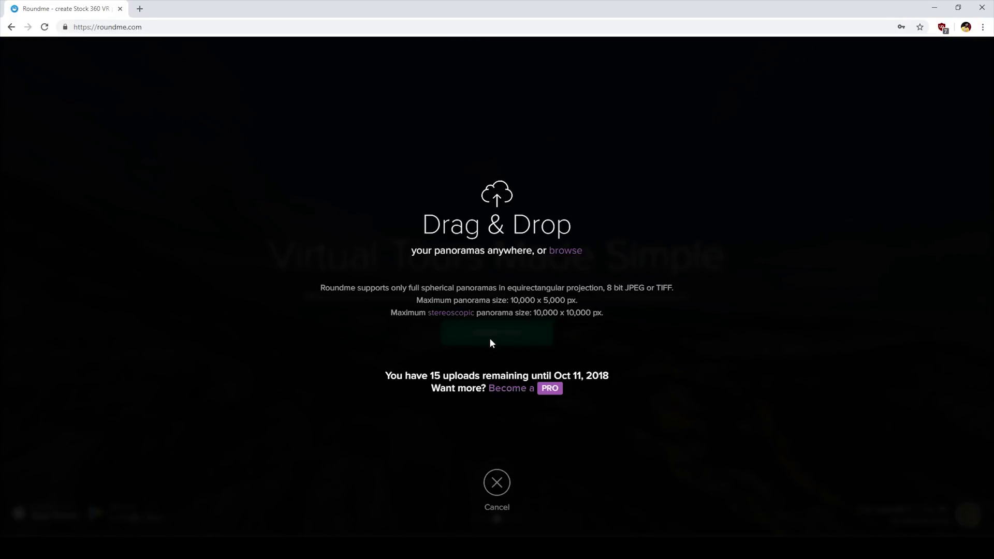
click(556, 252)
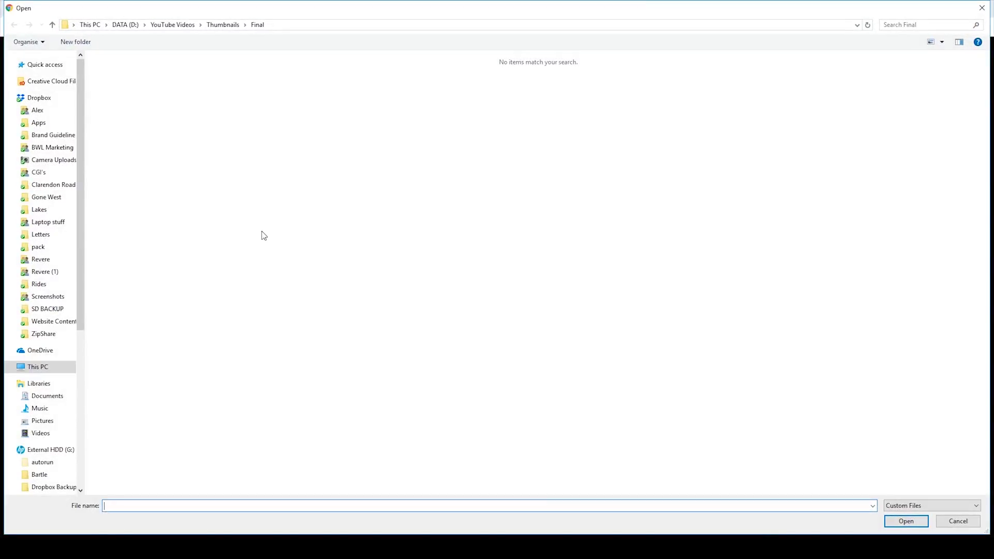
click(46, 450)
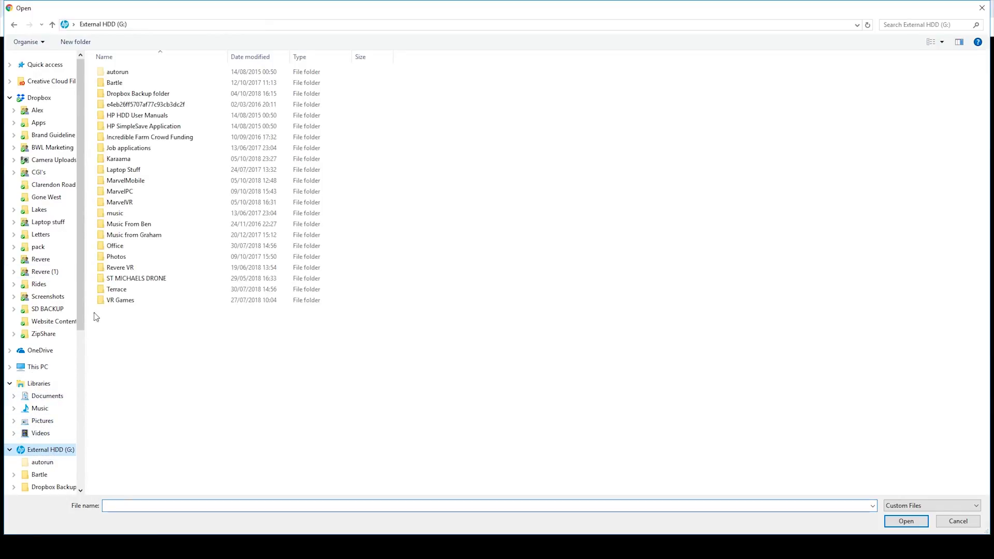
double_click(158, 193)
double_click(145, 95)
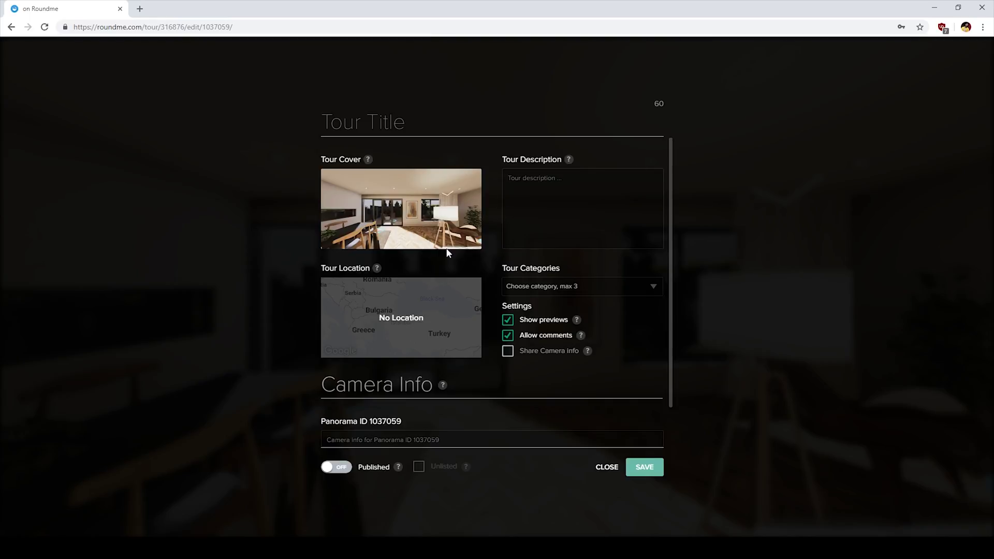
Glance at the Tour Categories list without choosing one, then click into the Camera info field
click(633, 287)
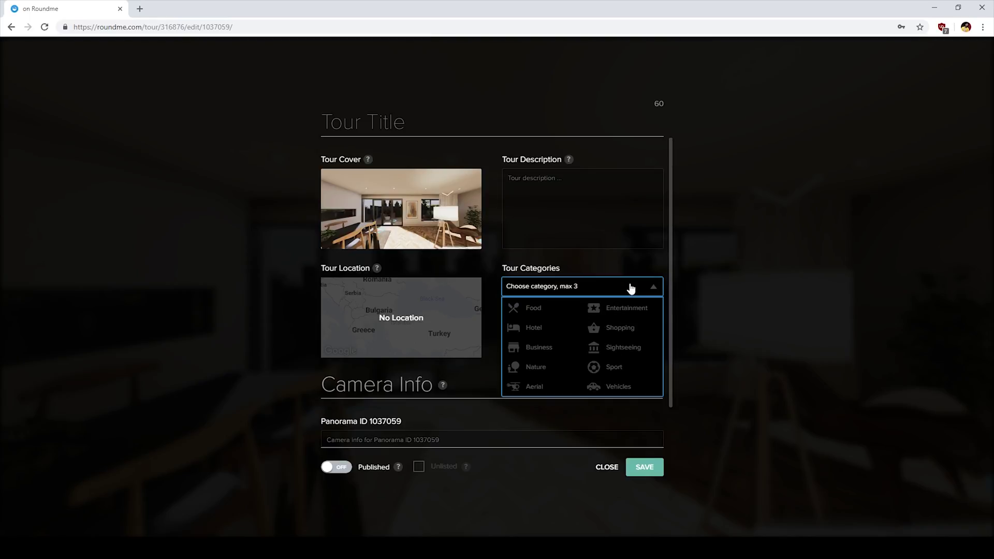
click(631, 288)
scroll(455, 396, down, 1)
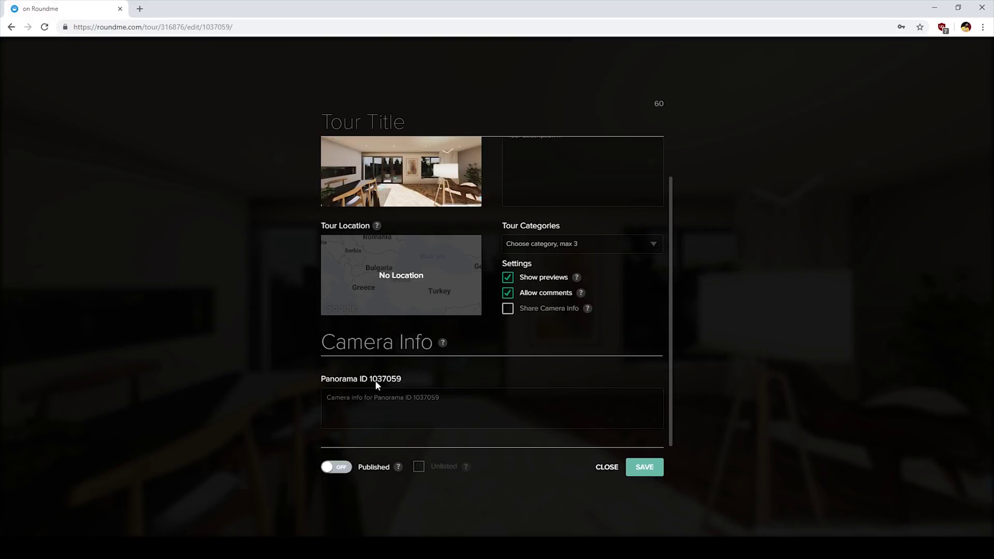
click(376, 392)
Close the tour settings, look around the living room, and open the 3D stereoscopic upload explainer
click(607, 467)
drag(714, 404, 845, 220)
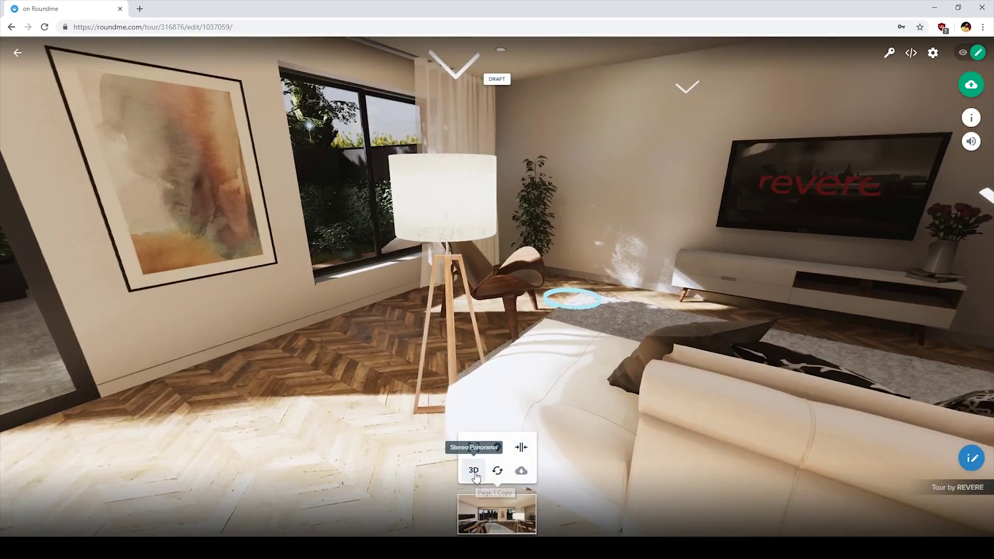
click(473, 470)
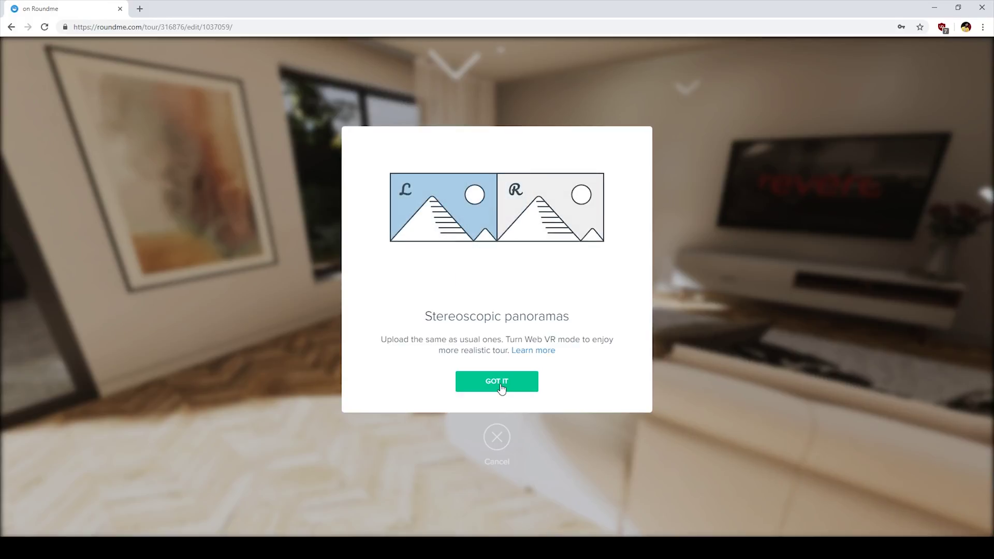
After one cancelled file picker, upload '360° Capture' through the 3D button as a second scene
click(500, 383)
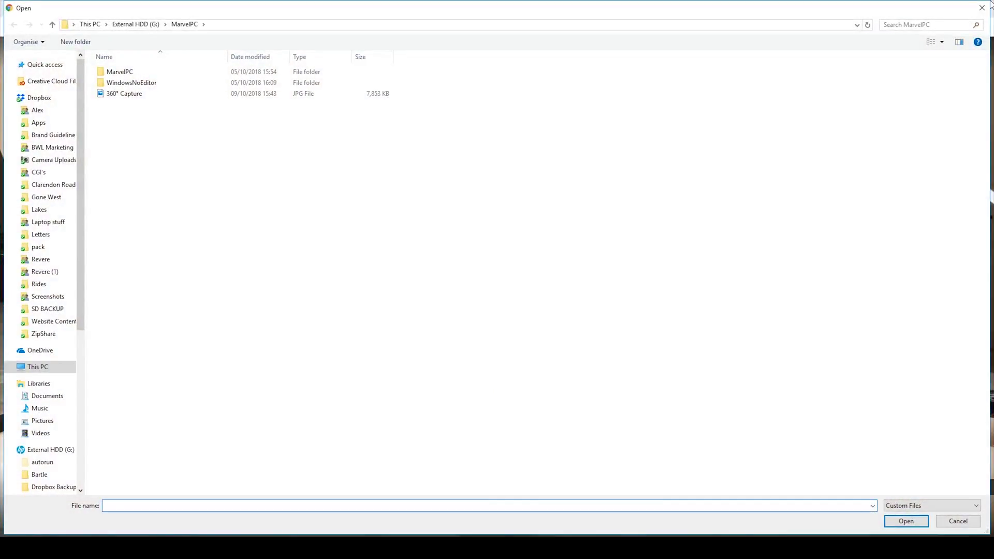
click(982, 7)
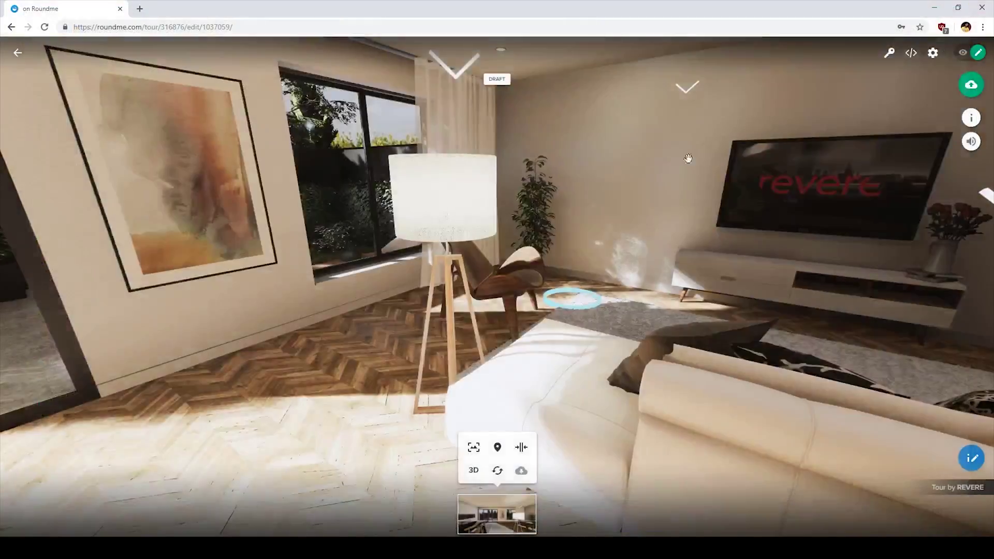
click(479, 473)
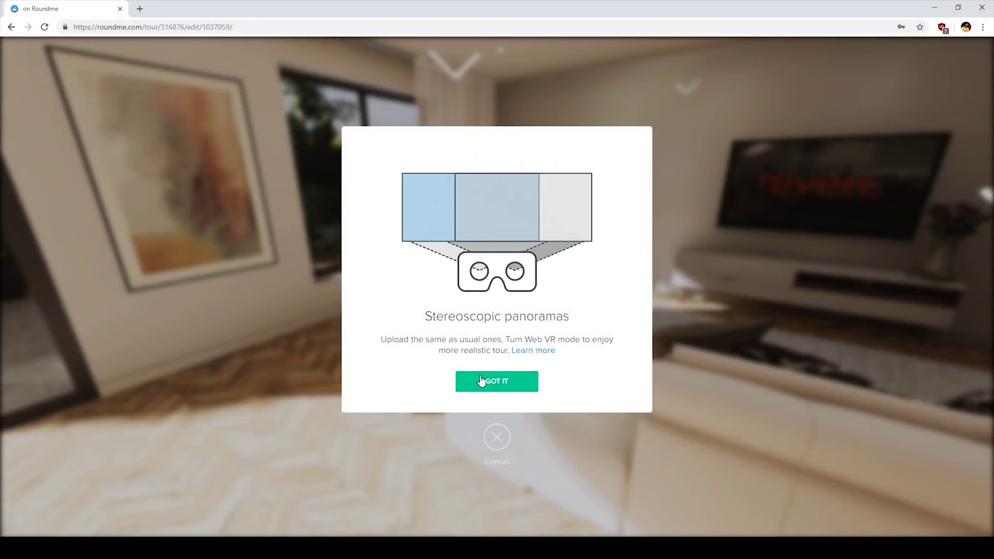
click(481, 381)
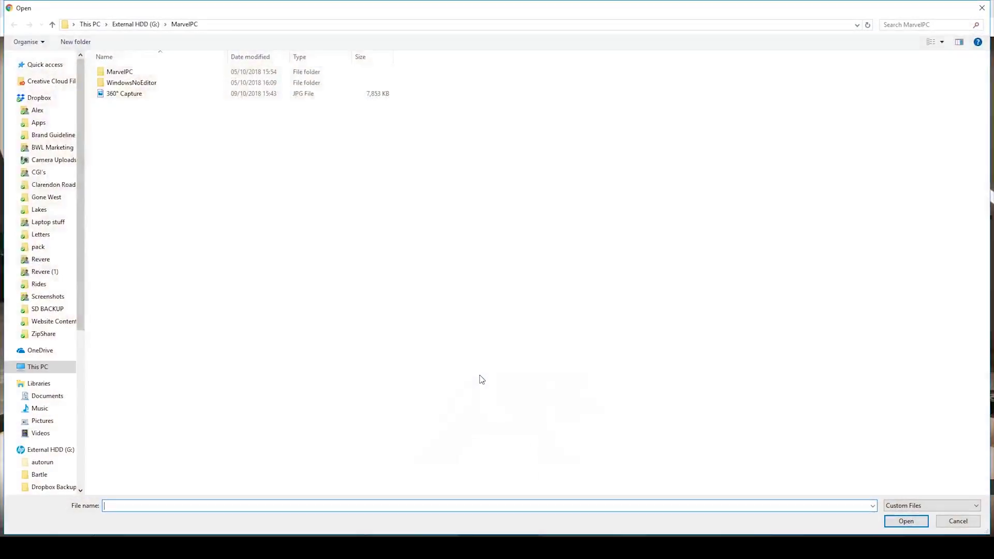
double_click(123, 94)
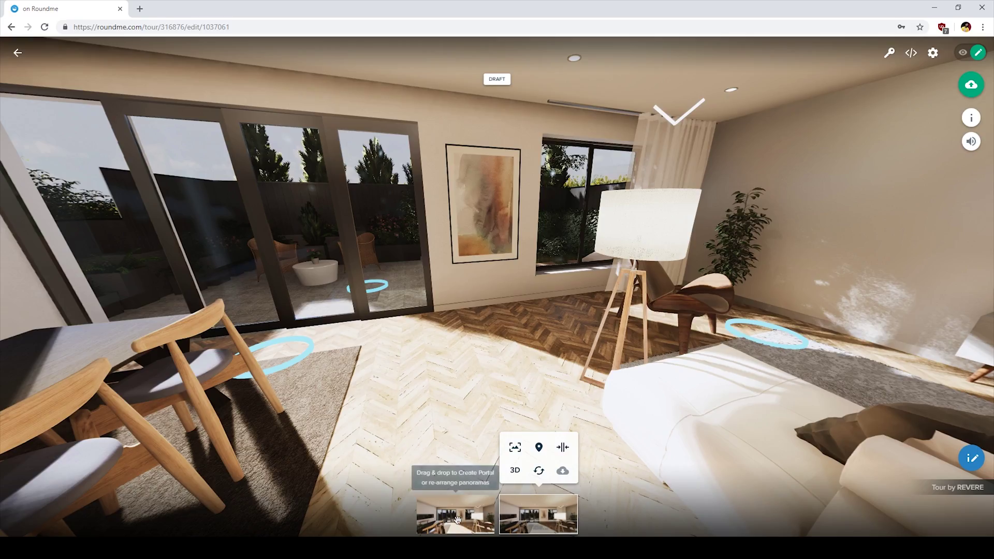
Link the first scene as a portal and drop it on the blue floor ring near the kitchen stools
drag(455, 513, 886, 247)
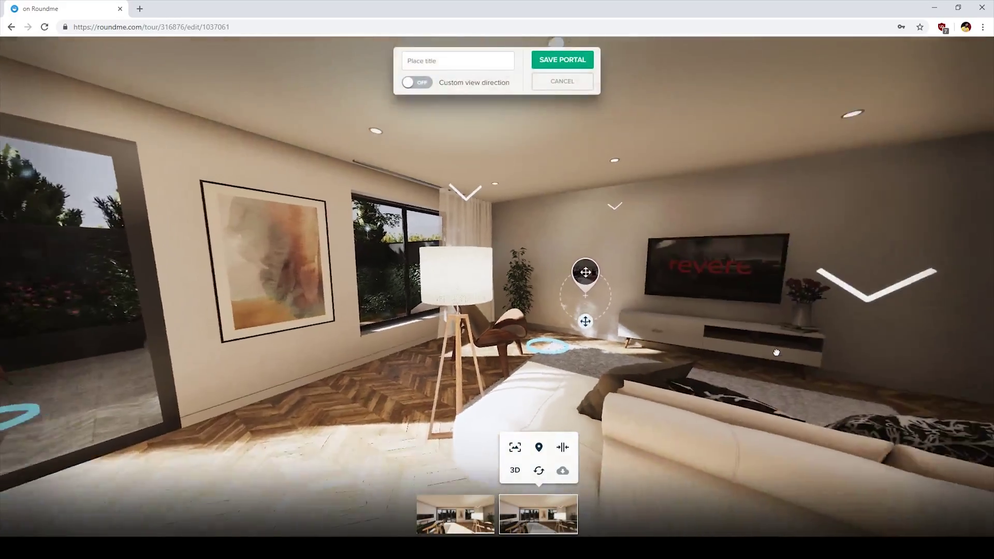
drag(777, 353, 687, 288)
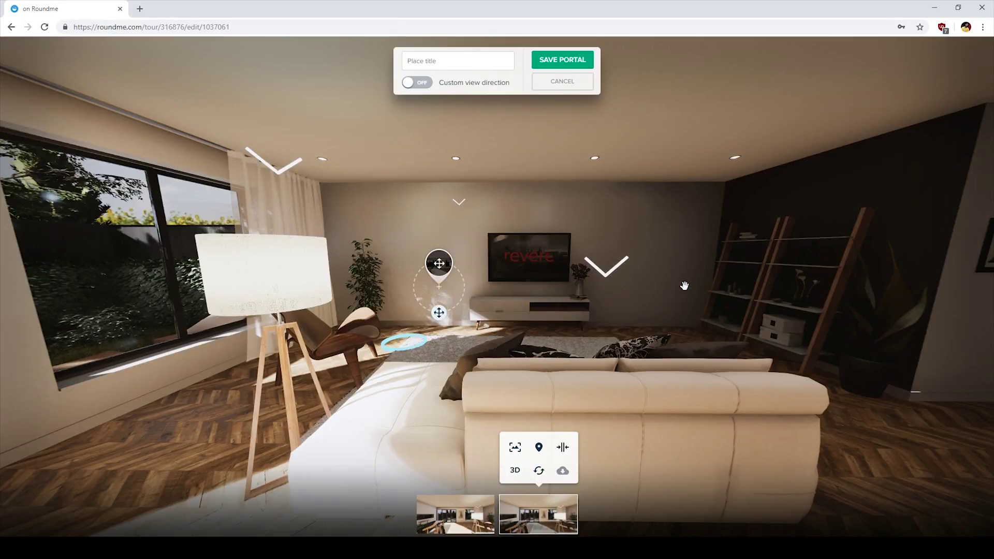
right_click(688, 292)
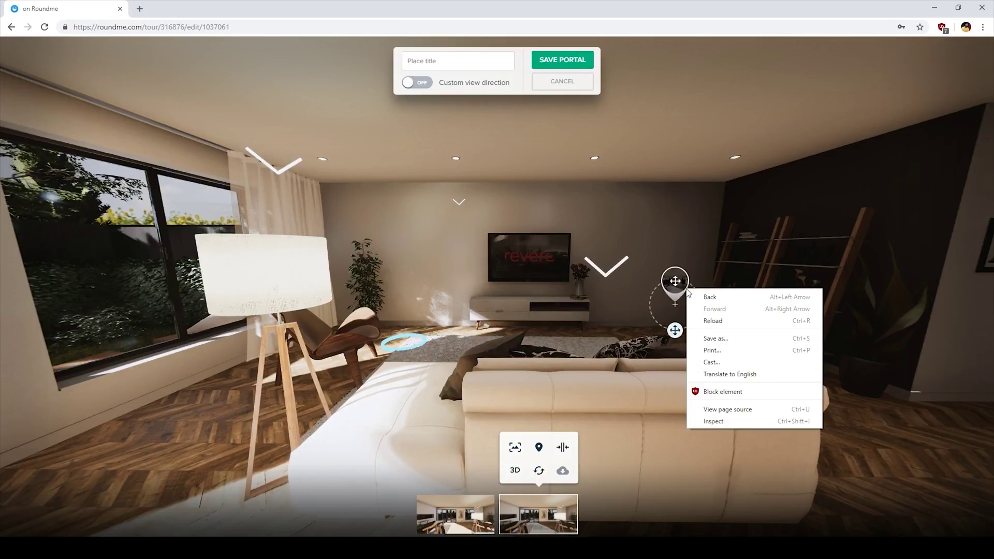
click(651, 316)
drag(651, 315, 427, 237)
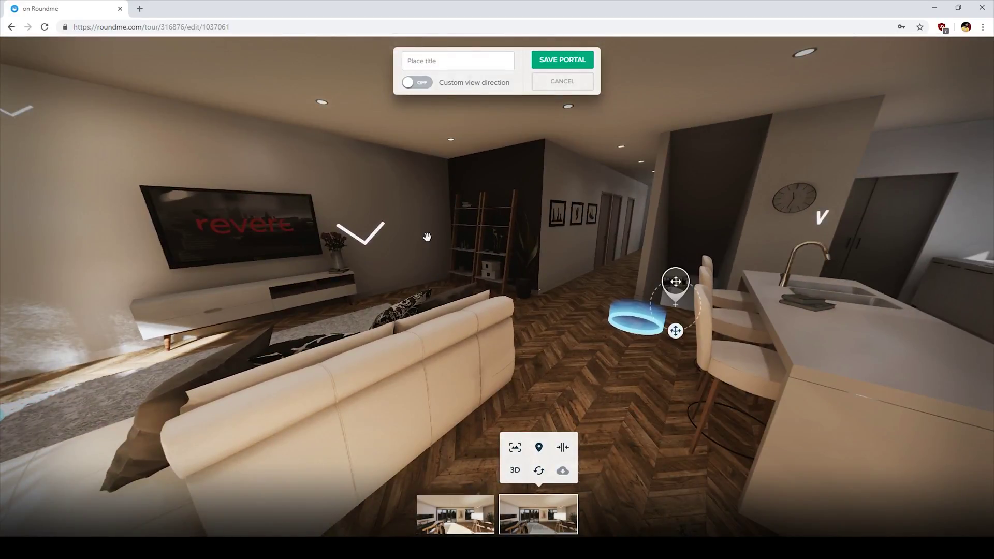
mouse_move(675, 282)
mouse_down()
mouse_move(636, 277)
mouse_move(633, 363)
mouse_move(643, 379)
mouse_move(610, 390)
mouse_move(626, 426)
mouse_move(654, 432)
mouse_move(589, 420)
mouse_move(625, 439)
mouse_up()
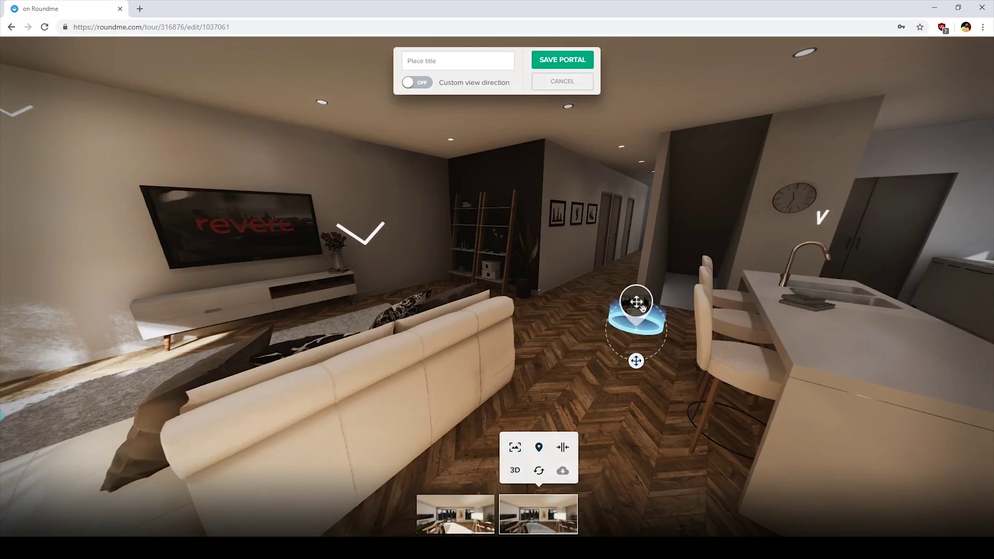